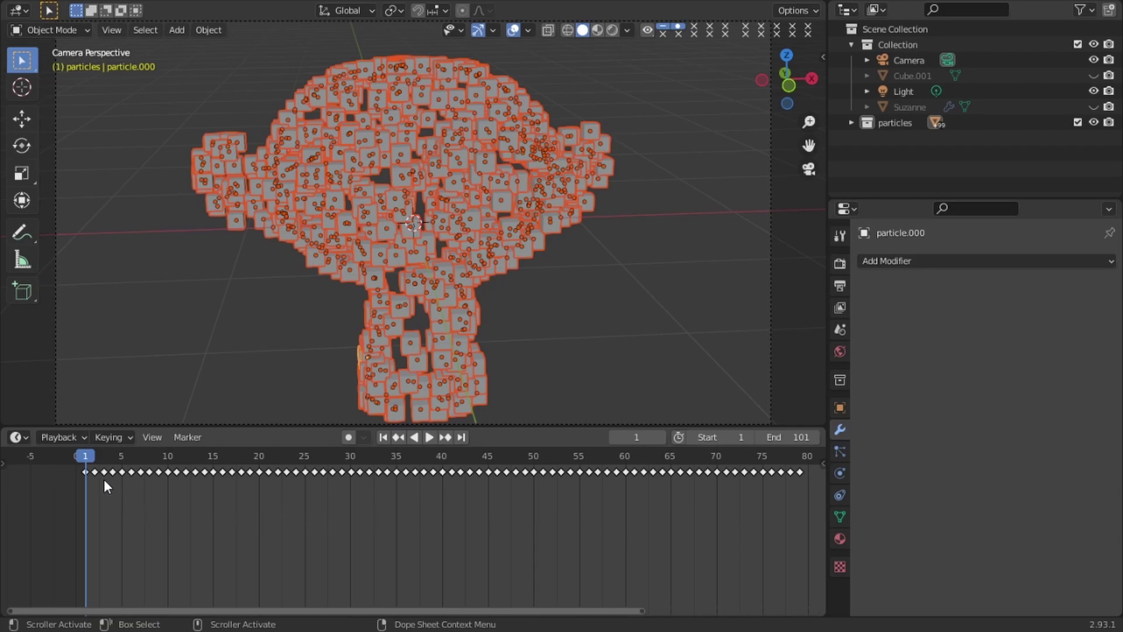
Nudge the keyframes along the timeline, then play the explosion animation, stopping at frame 64.
mouse_move(93, 479)
left_mouse_down()
mouse_move(103, 475)
mouse_move(95, 479)
left_mouse_up()
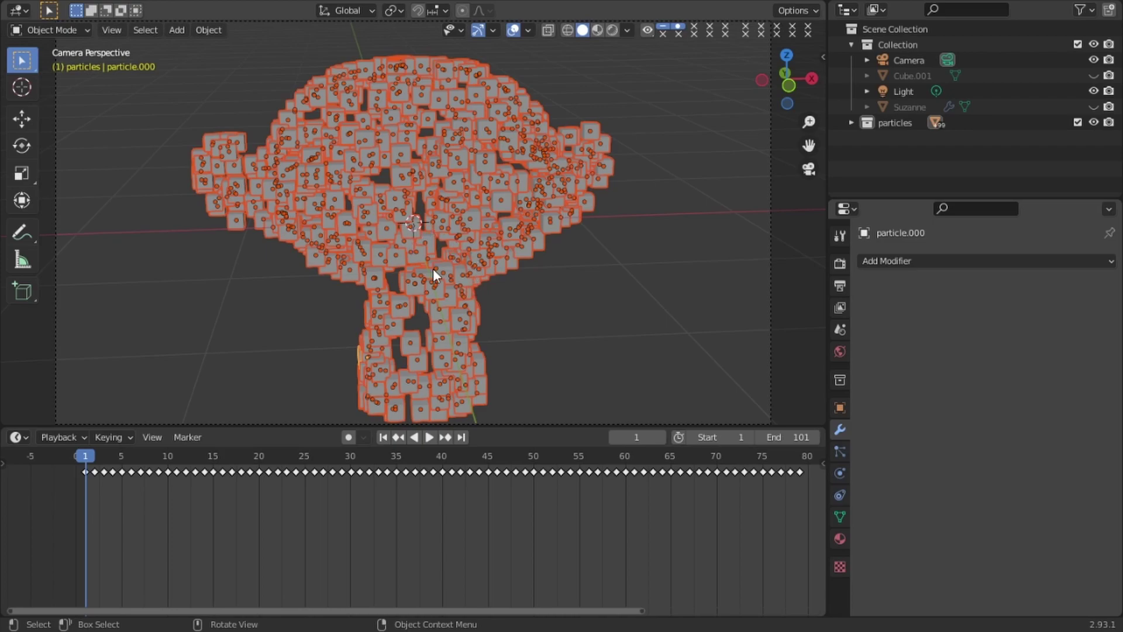
scroll(433, 268, "up", 5)
scroll(434, 269, "down", 7)
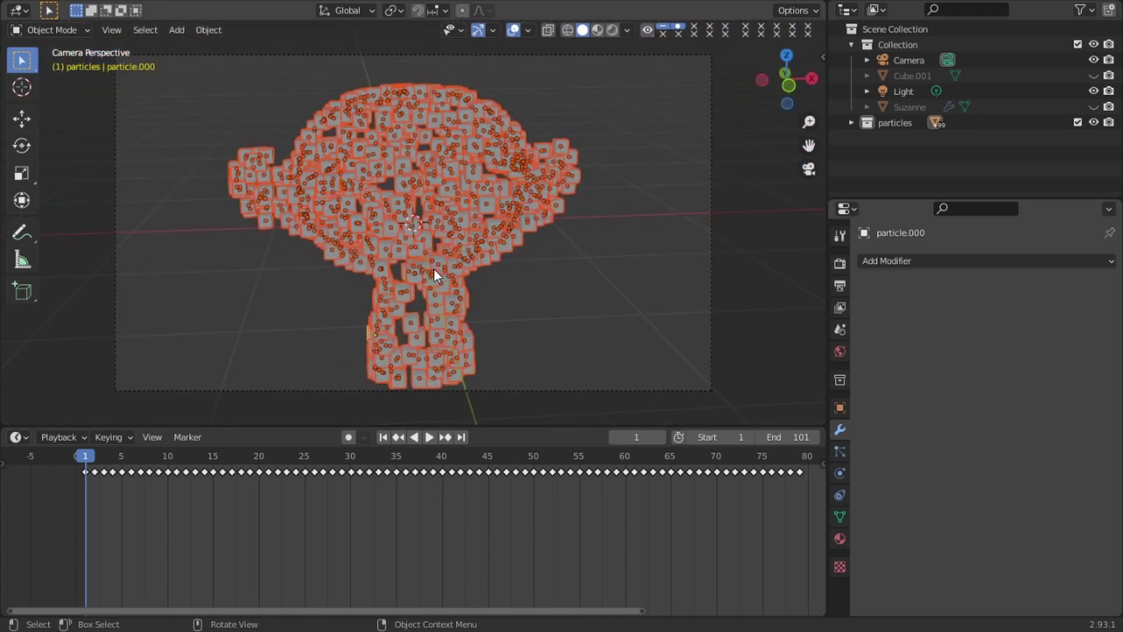
key("space")
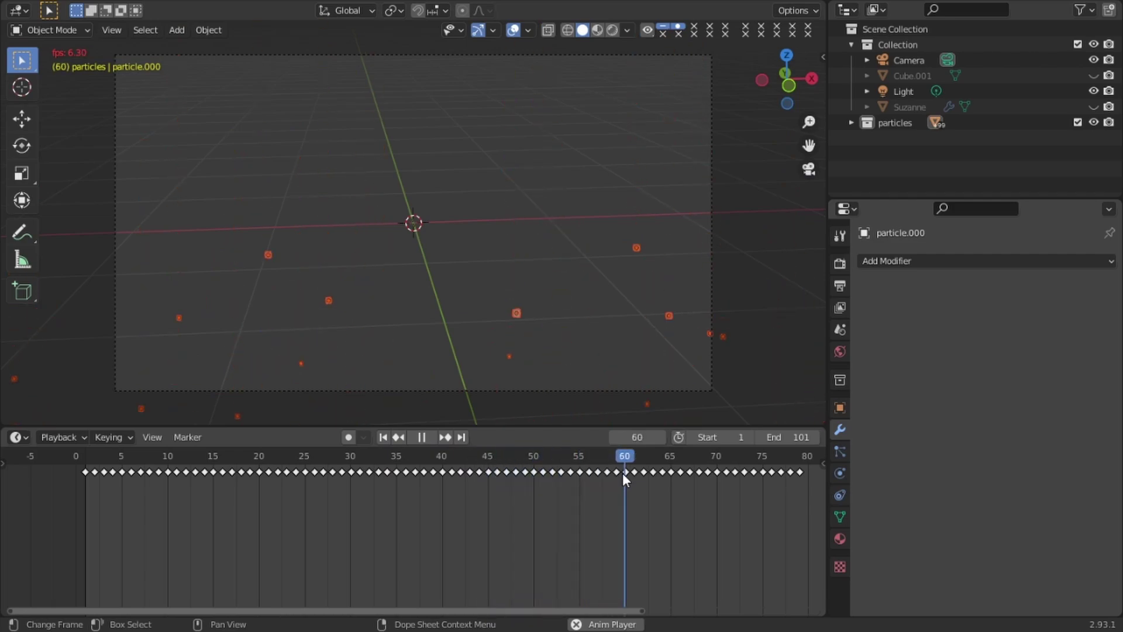
key("space")
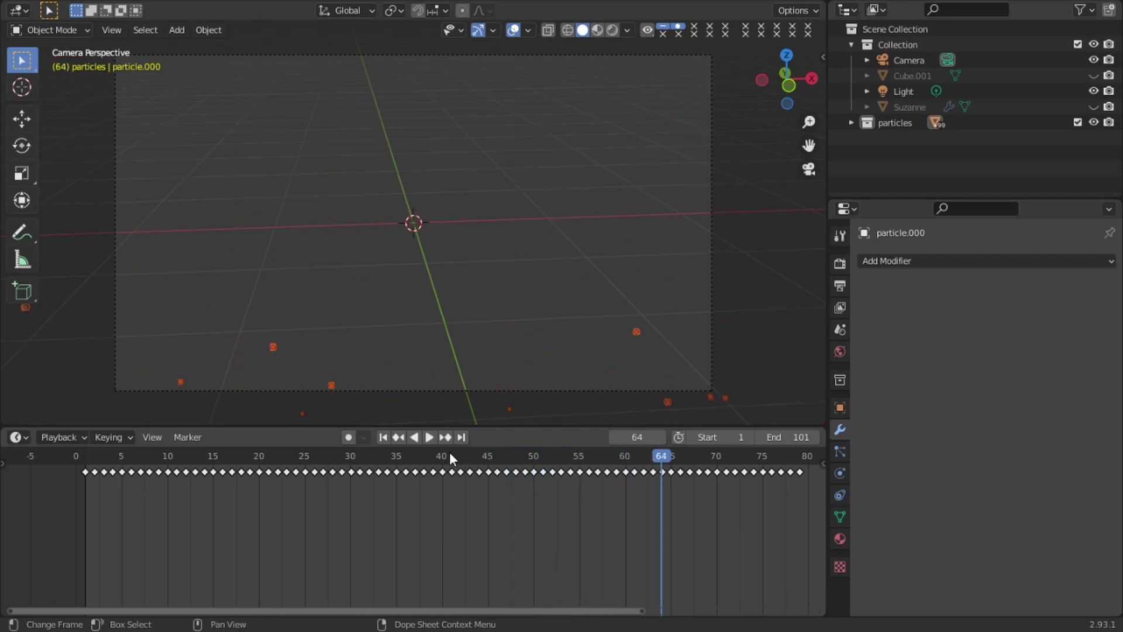
Play the animation backwards, then return to frame 1 where the cubes form Suzanne.
left_click(416, 438)
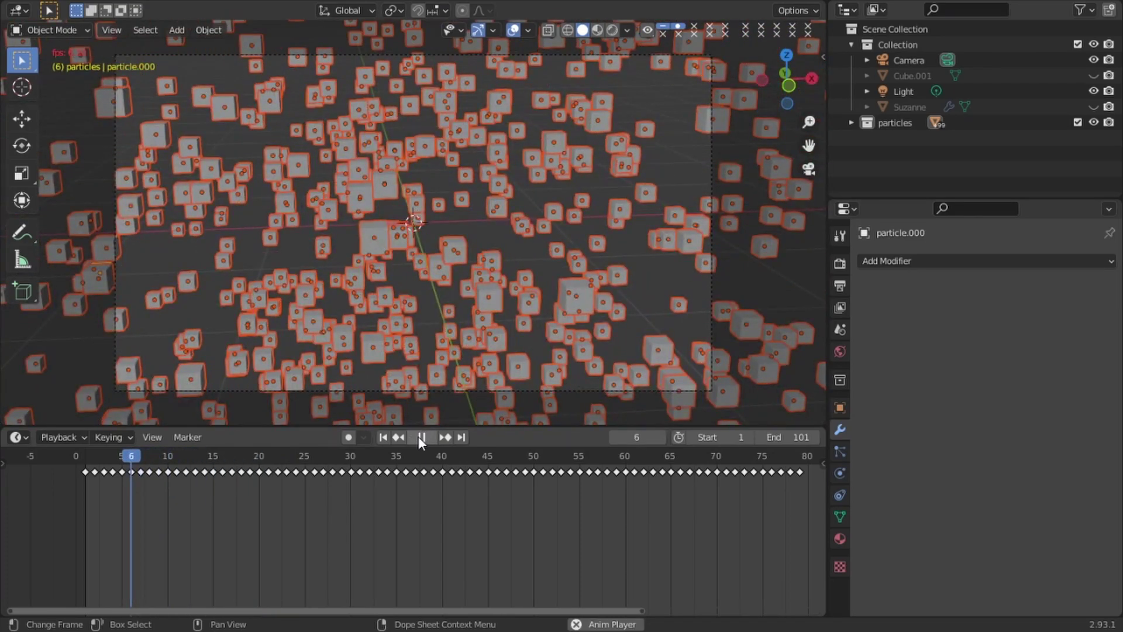
key("Escape")
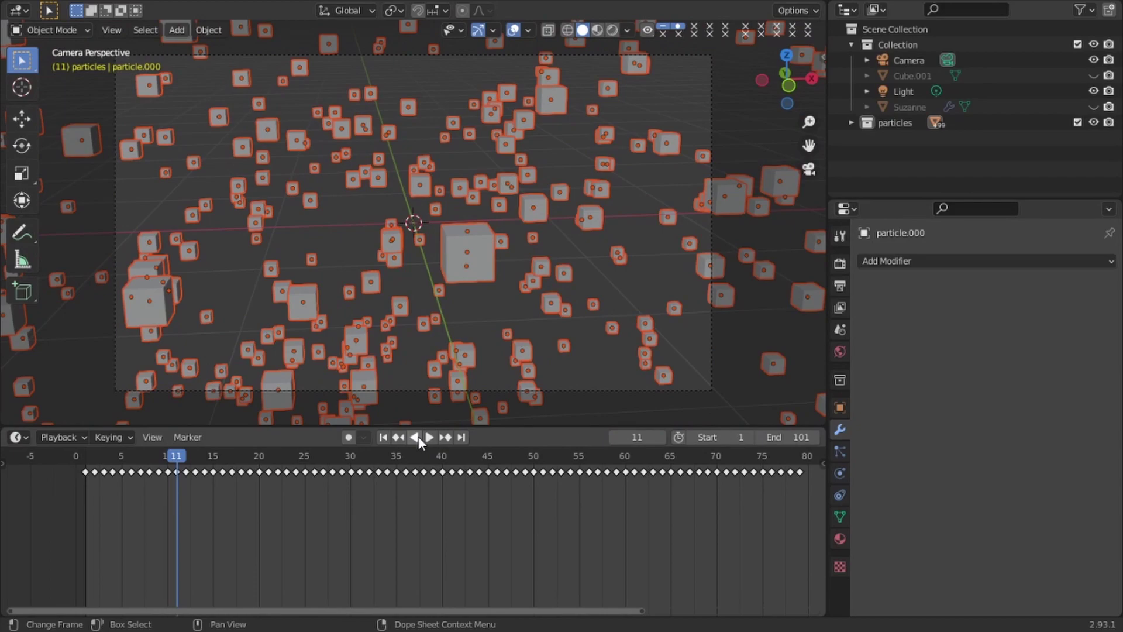
key("space")
left_click_drag(162, 460, 88, 465)
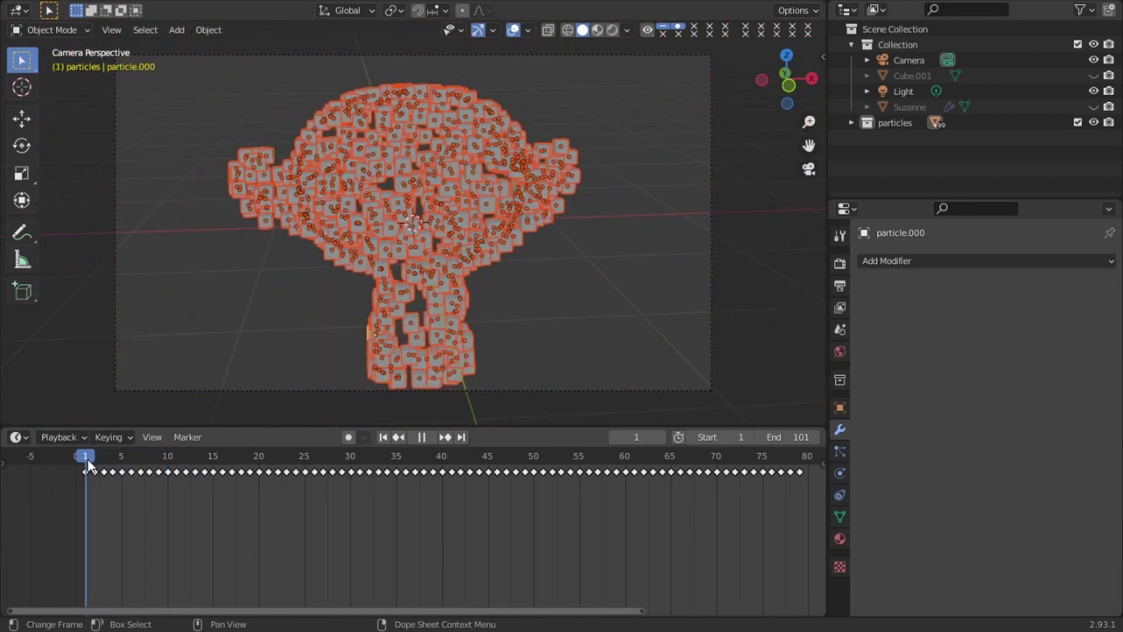
key("space")
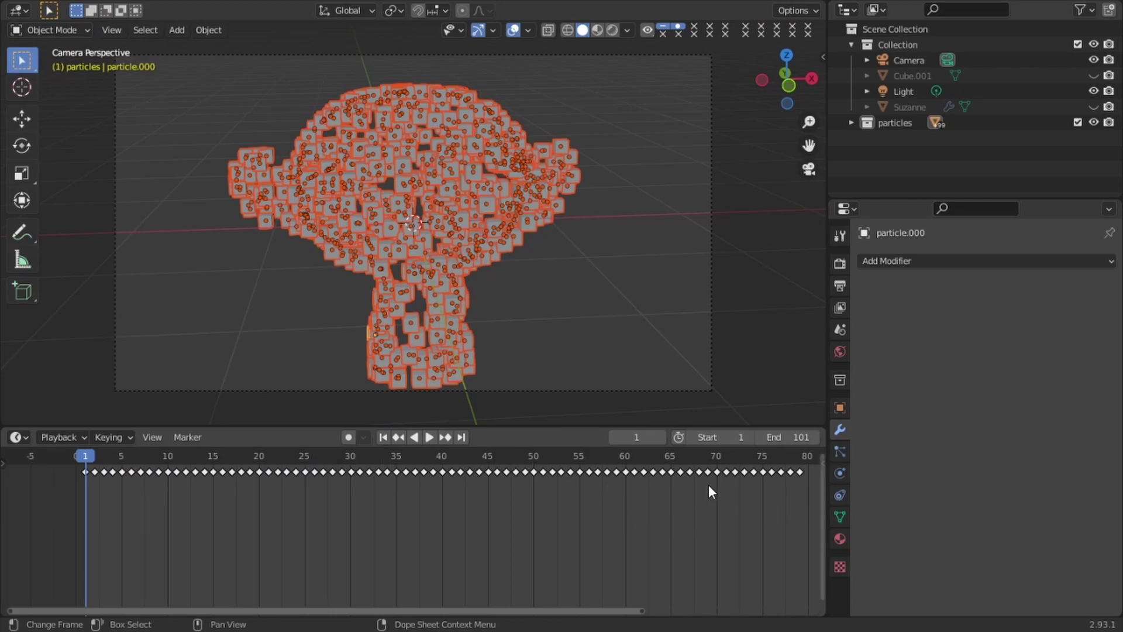
Select all cube keyframes, then move the frame-1 keyframe toward frame 74.
left_click_drag(805, 496, 47, 462)
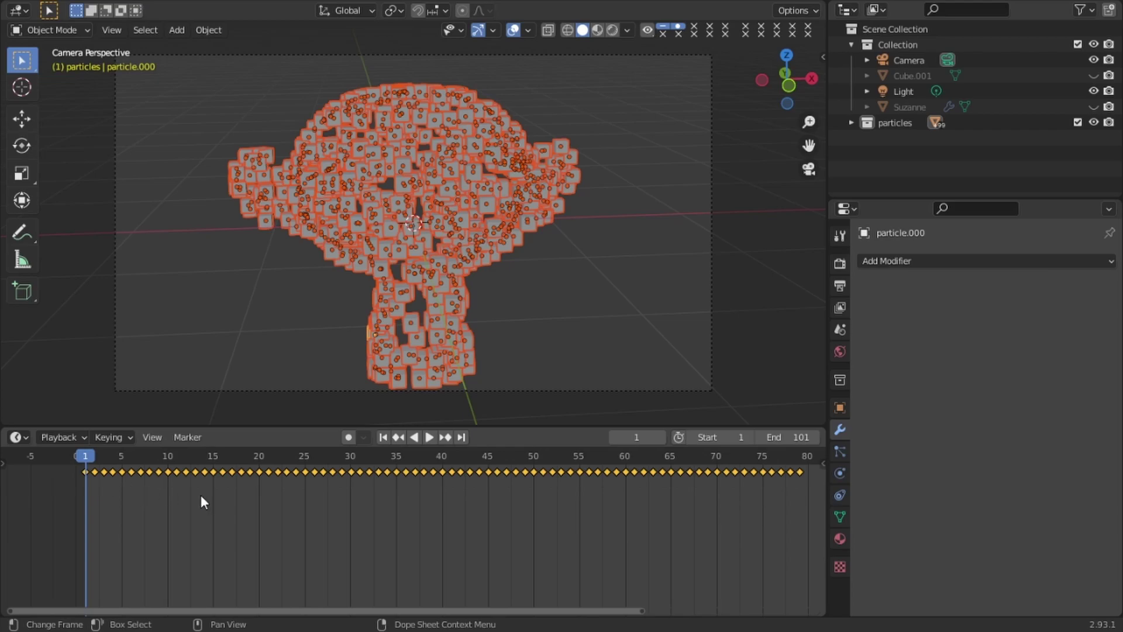
middle_click_drag(619, 510, 650, 546)
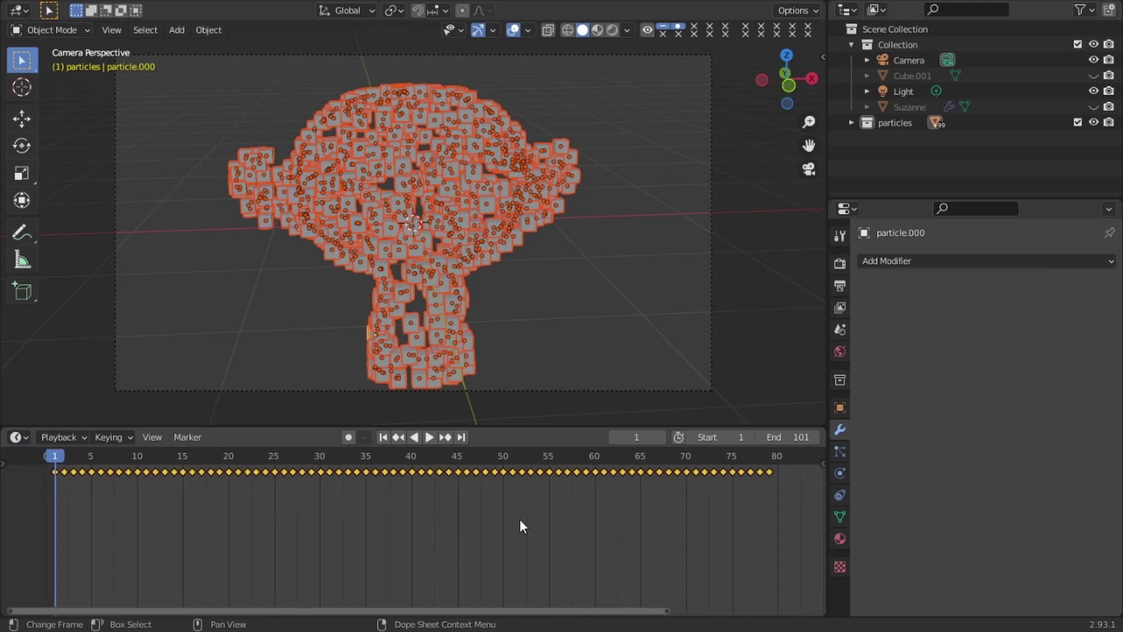
left_click(56, 471)
mouse_move(56, 471)
left_mouse_down()
mouse_move(797, 472)
mouse_move(54, 478)
left_mouse_up()
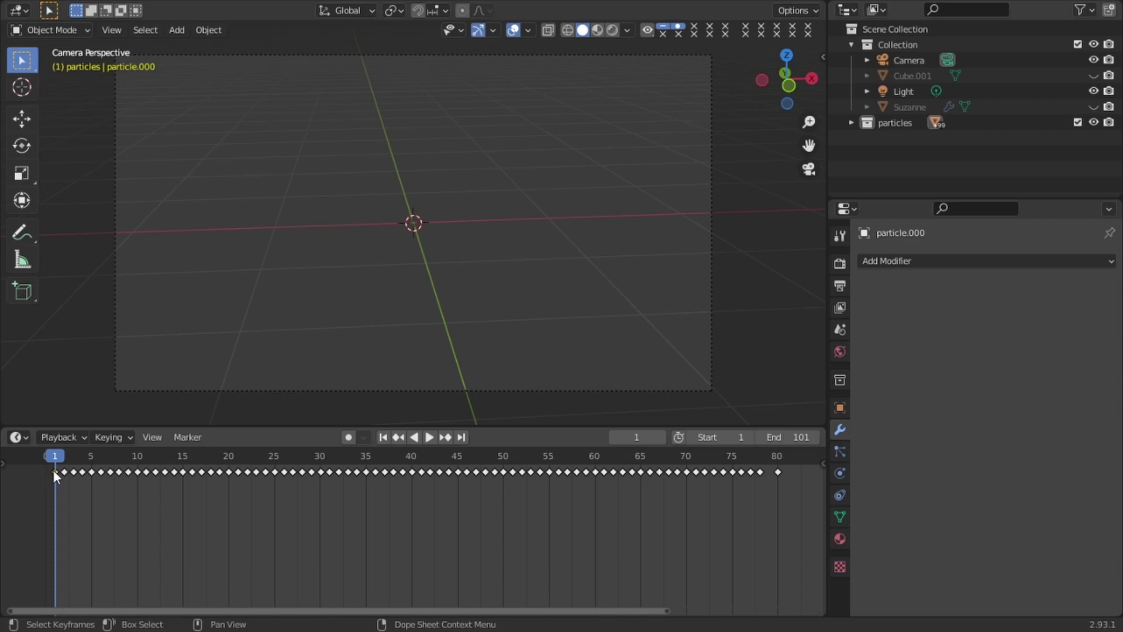
left_click_drag(53, 472, 88, 479)
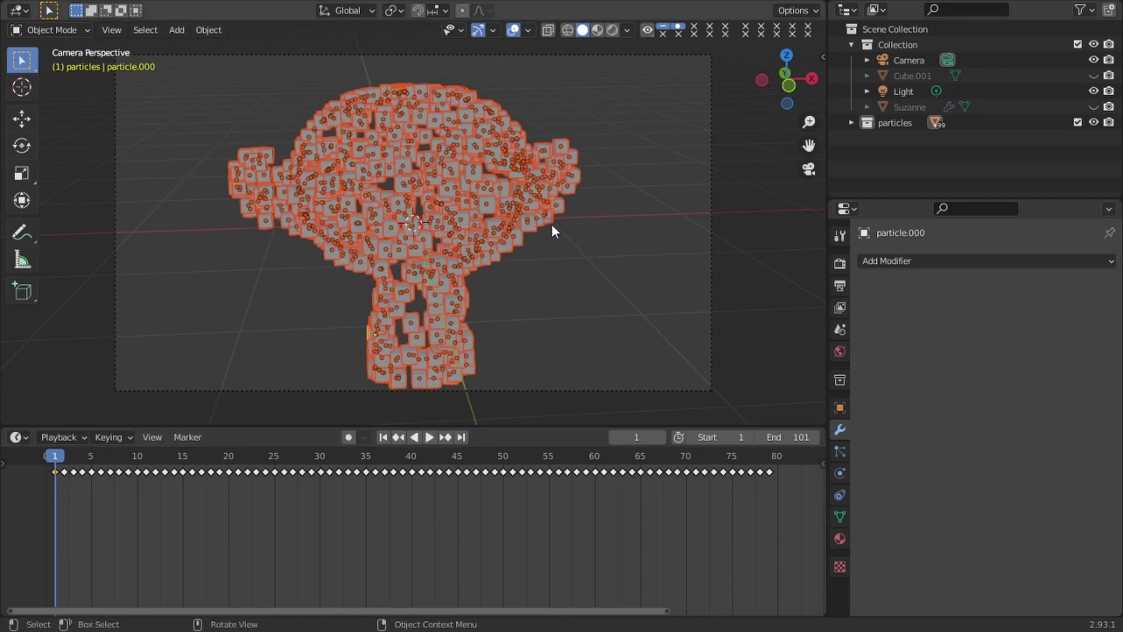
Turn on Screencast Keys with font size 24 and show the 3D Cursor and Blender Analytics panels.
key("n")
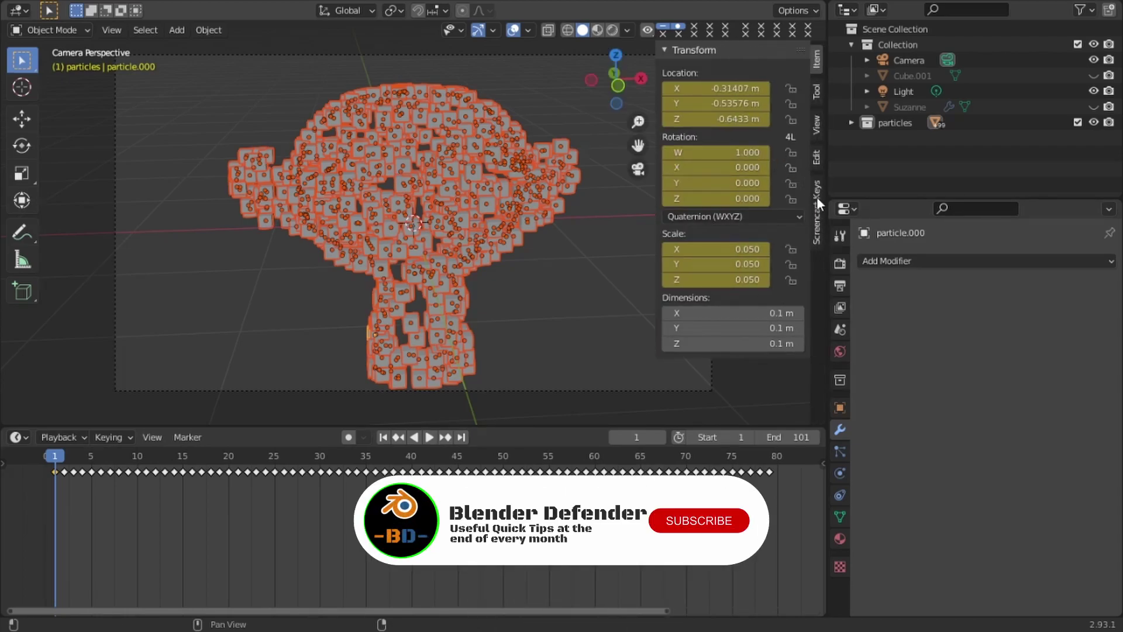
left_click(816, 198)
left_click(676, 50)
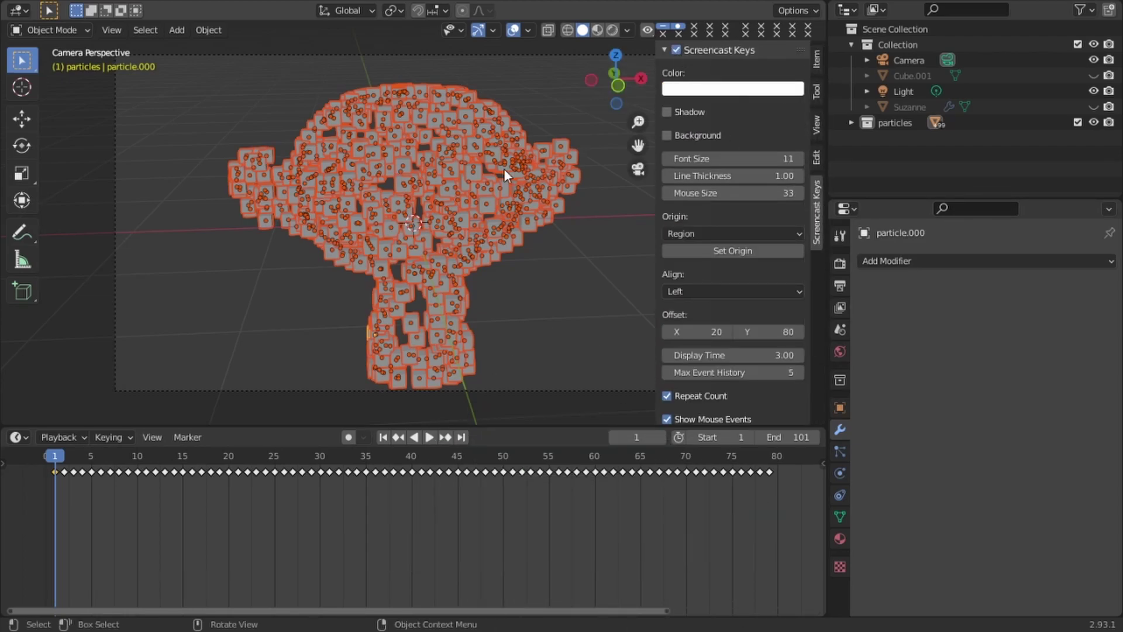
key("n")
key("n")
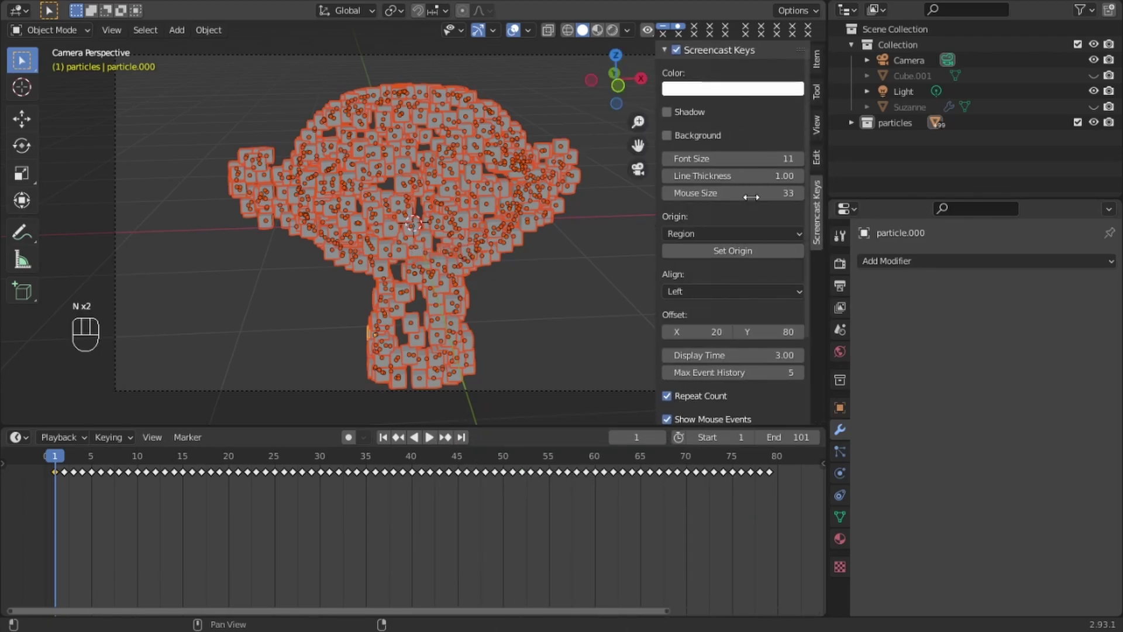
left_click_drag(731, 159, 800, 167)
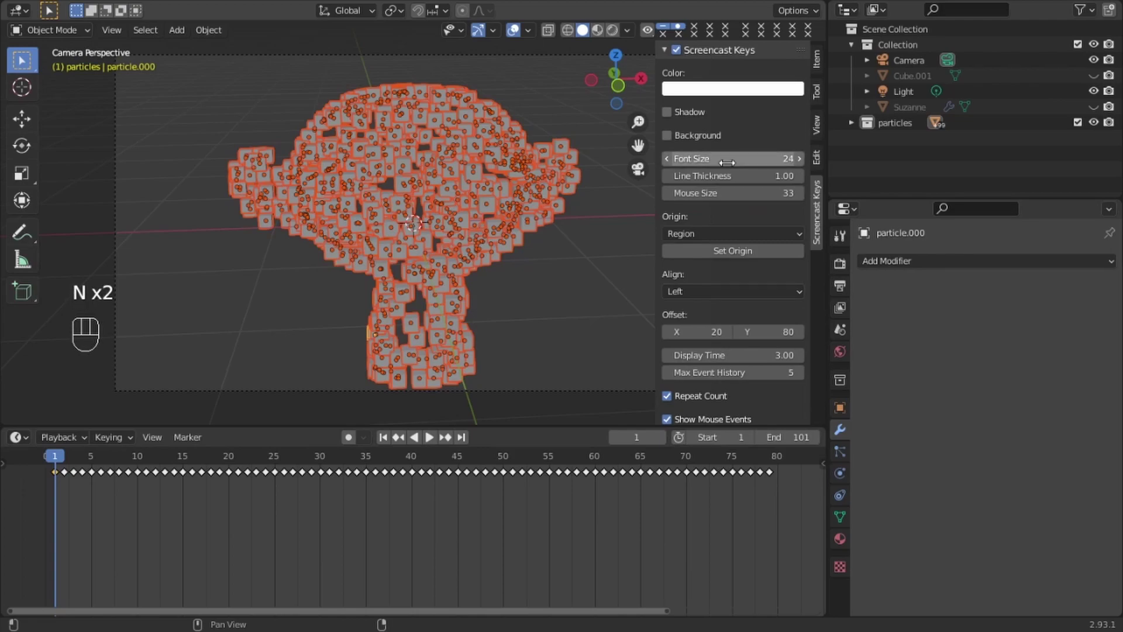
scroll(817, 159, "up", 2, "ctrl")
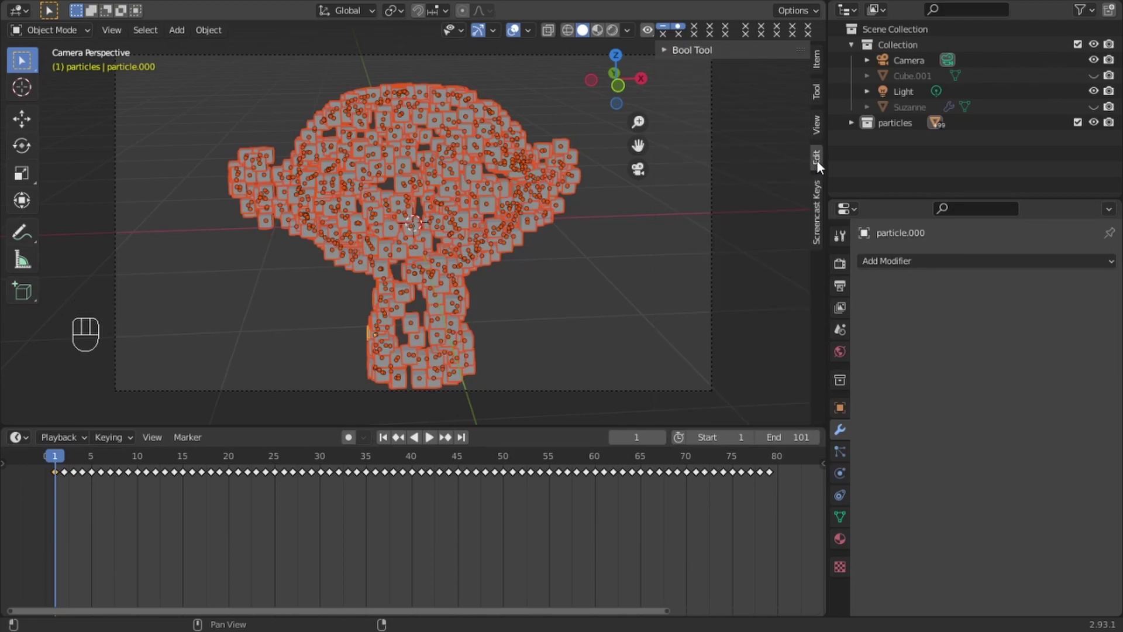
scroll(699, 276, "down", 8)
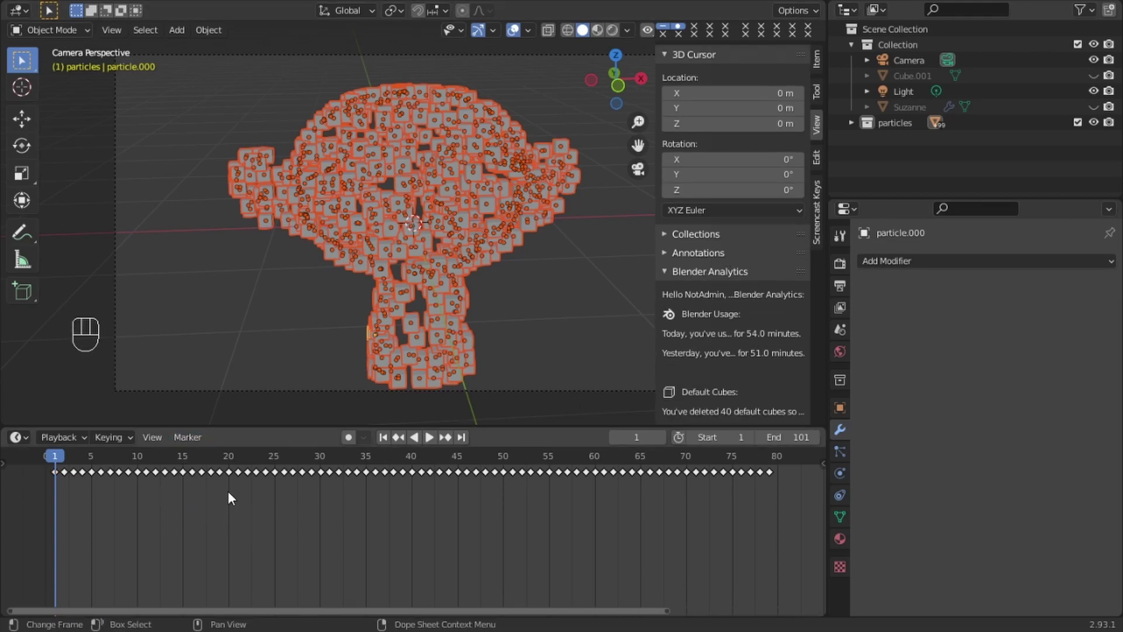
Select all particle keyframes, set the current frame to 80, and bring up the Mirror Keys menu.
key("a")
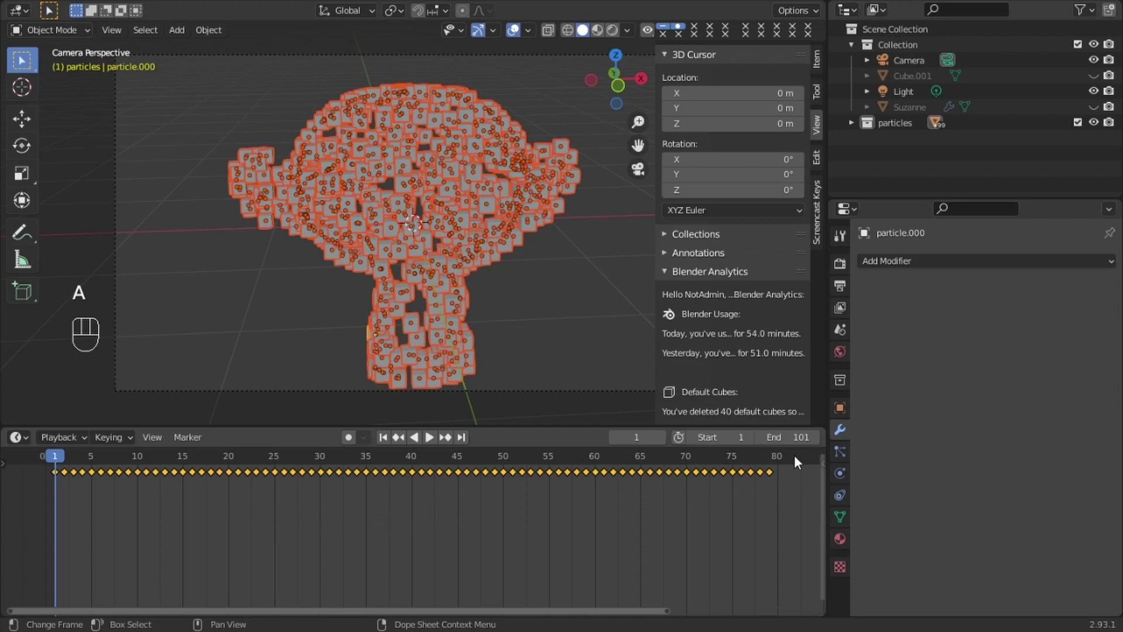
left_click_drag(758, 459, 777, 453)
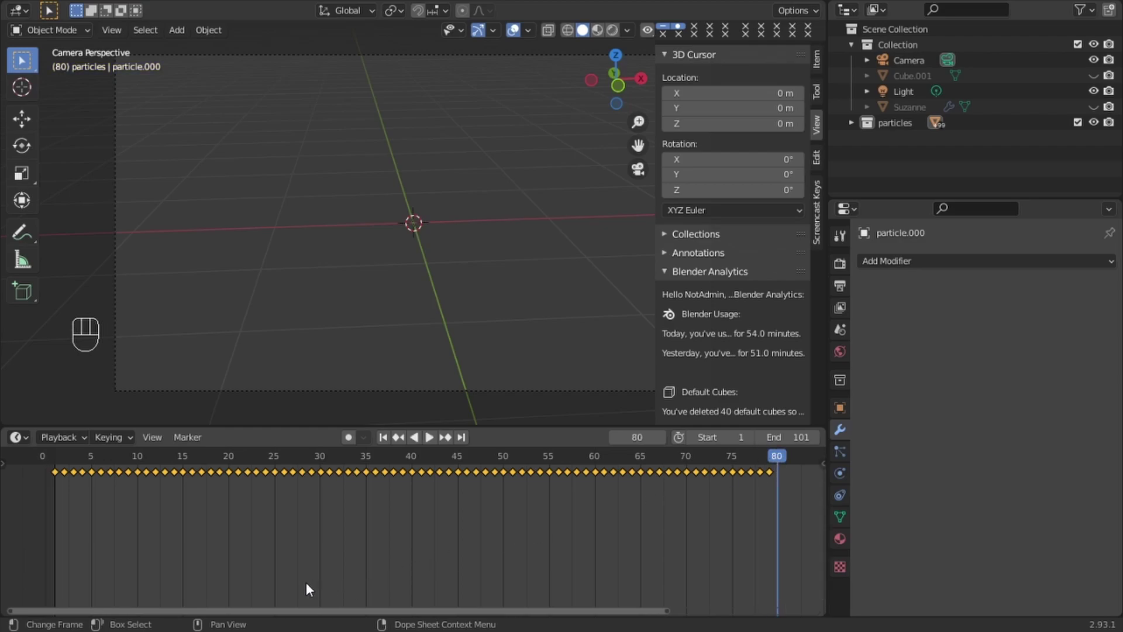
middle_click_drag(426, 556, 339, 560)
key("ctrl+m")
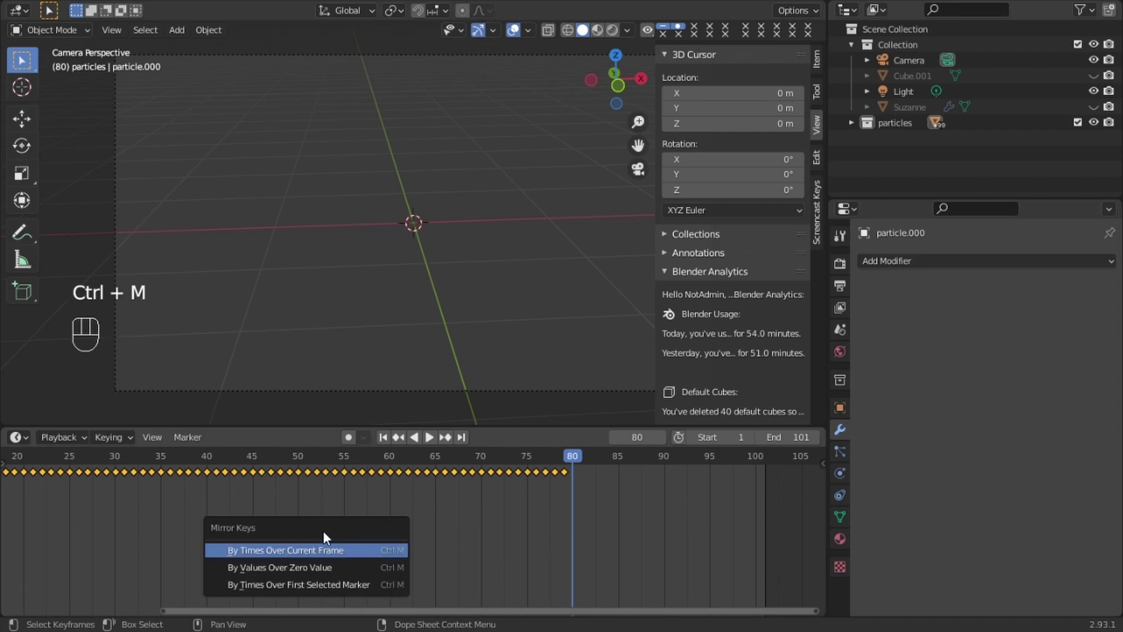
left_click_drag(323, 530, 422, 318)
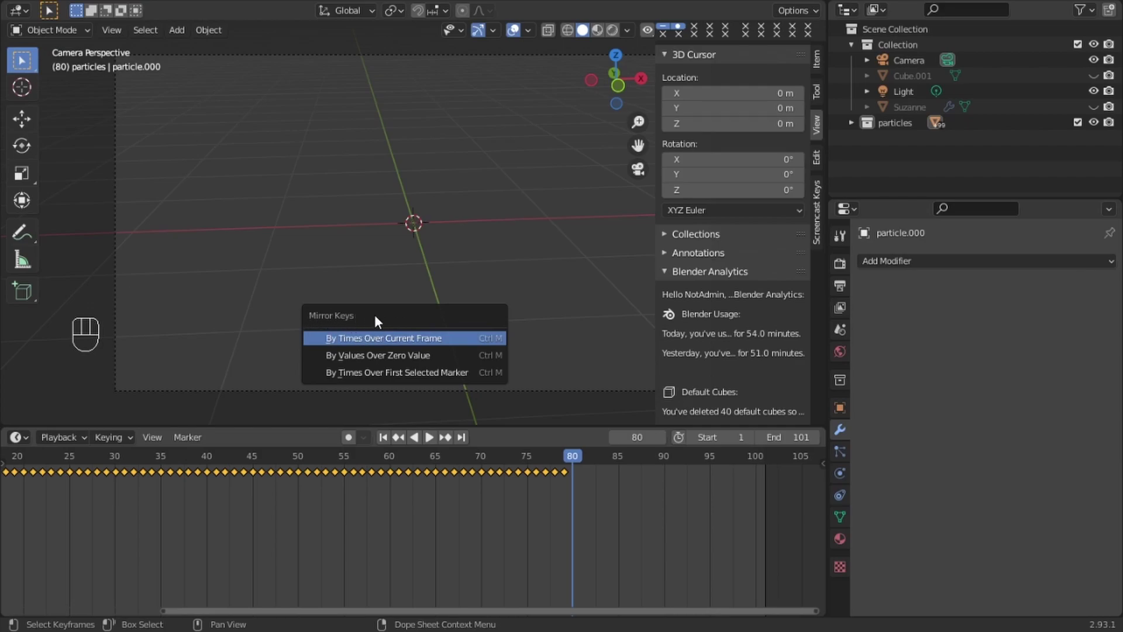
Mirror the keys By Times Over Current Frame and slide them back to start at frame 1.
left_click(405, 340)
scroll(633, 508, "down", 5)
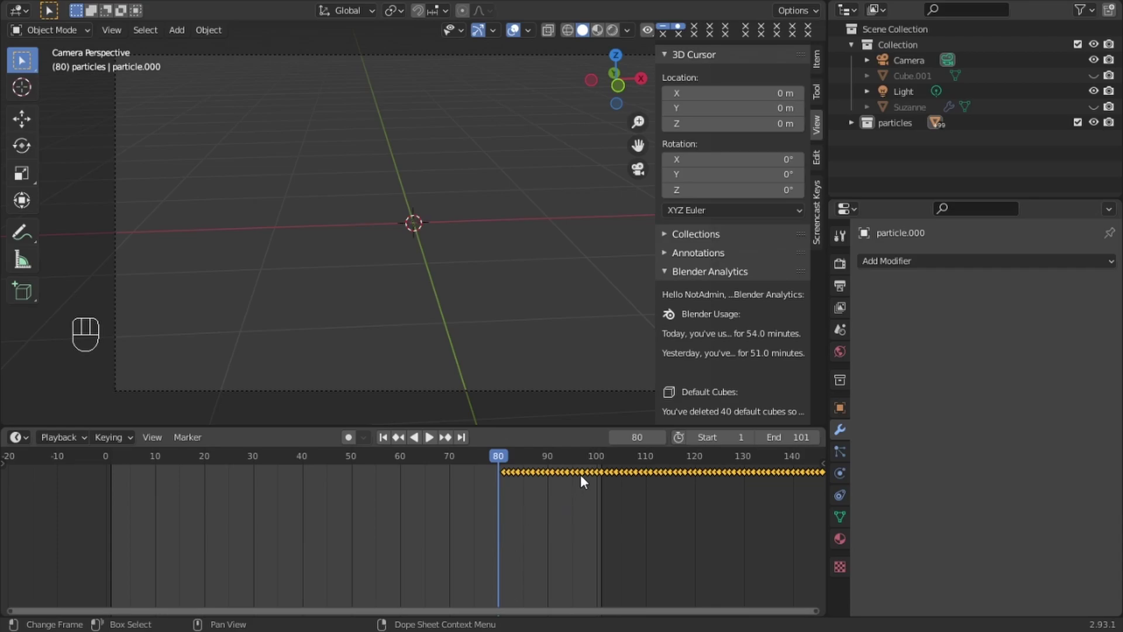
key("g")
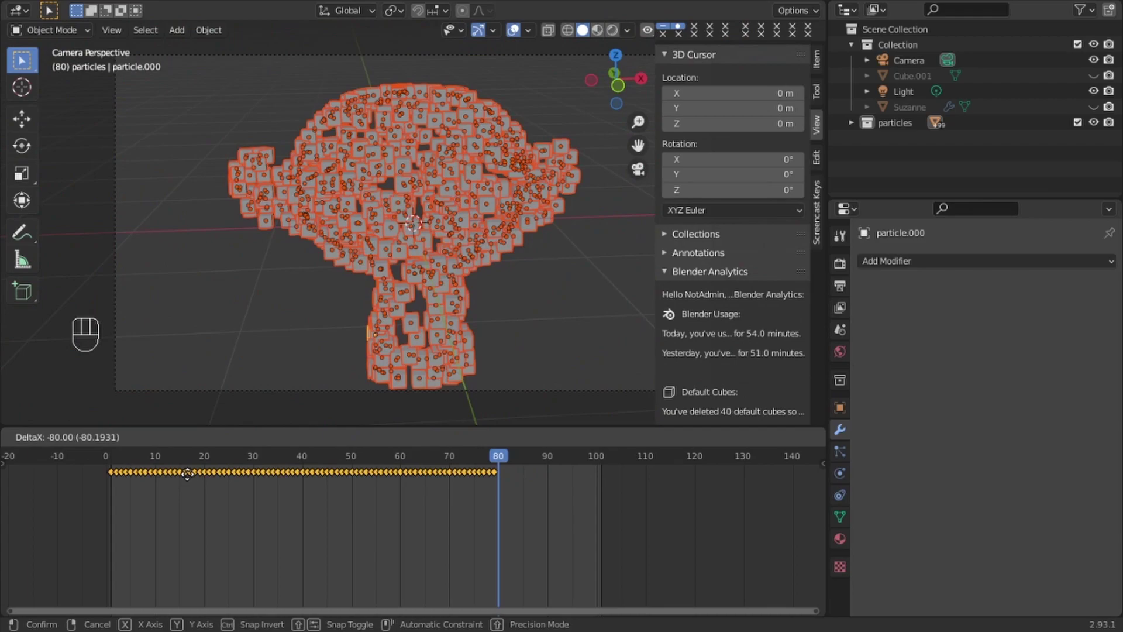
left_click(177, 474)
middle_click_drag(177, 474, 475, 454)
scroll(500, 493, "up", 3)
Return to frame 1 and play the reversed animation of cubes assembling into Suzanne.
left_click(465, 455)
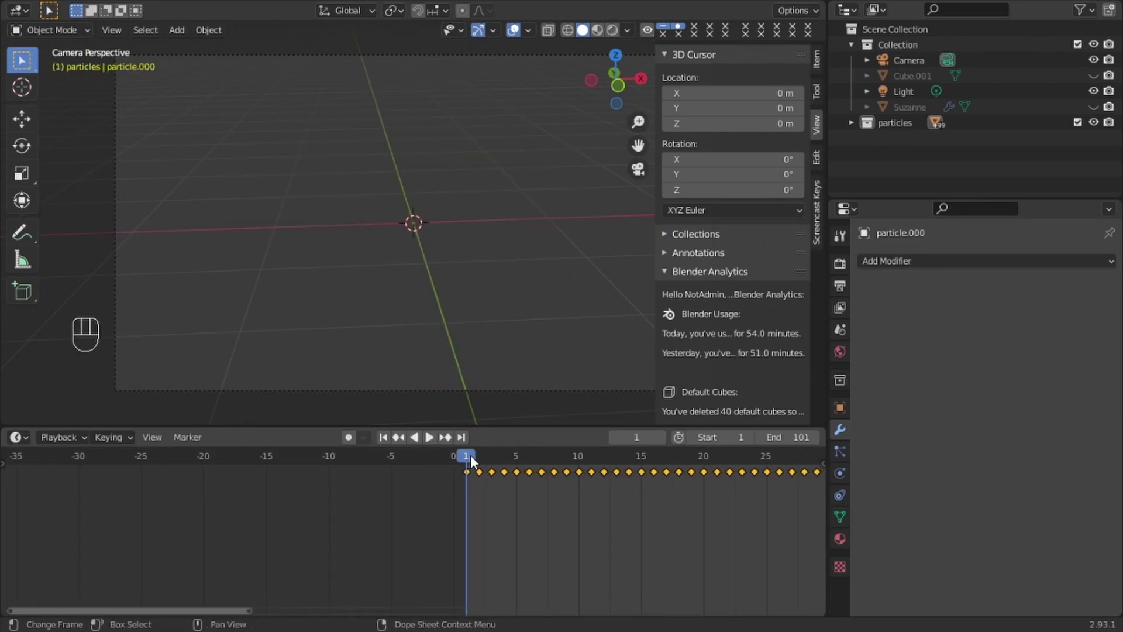
key("space")
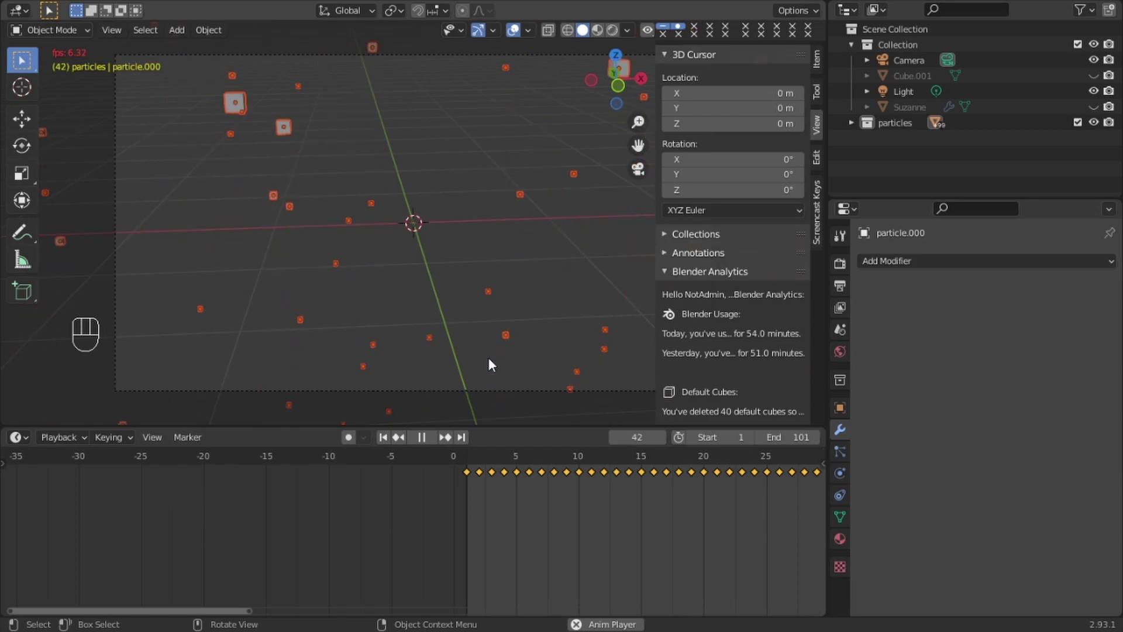
scroll(411, 283, "down", 3)
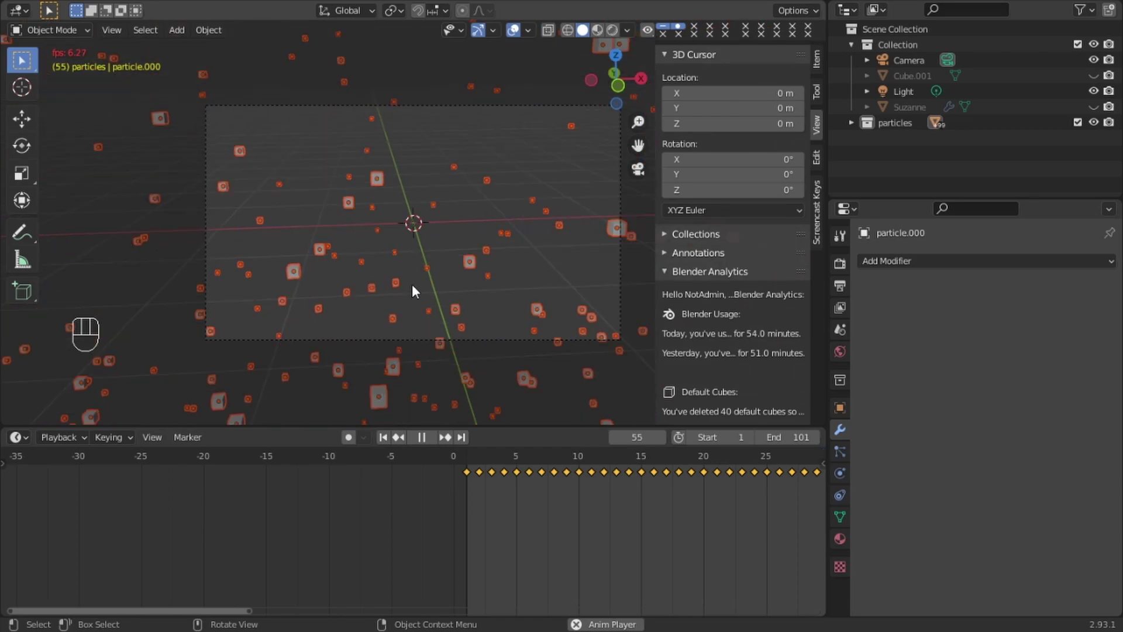
scroll(449, 288, "up", 3)
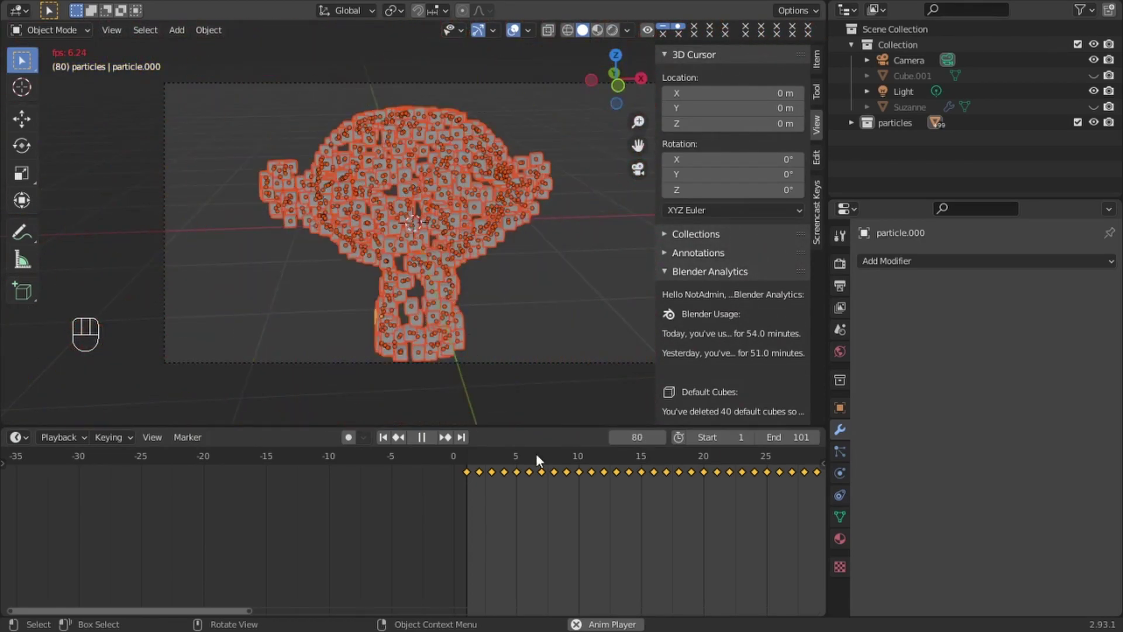
Stop the animation at frame 85 with the cubes fully assembled into Suzanne.
key("space")
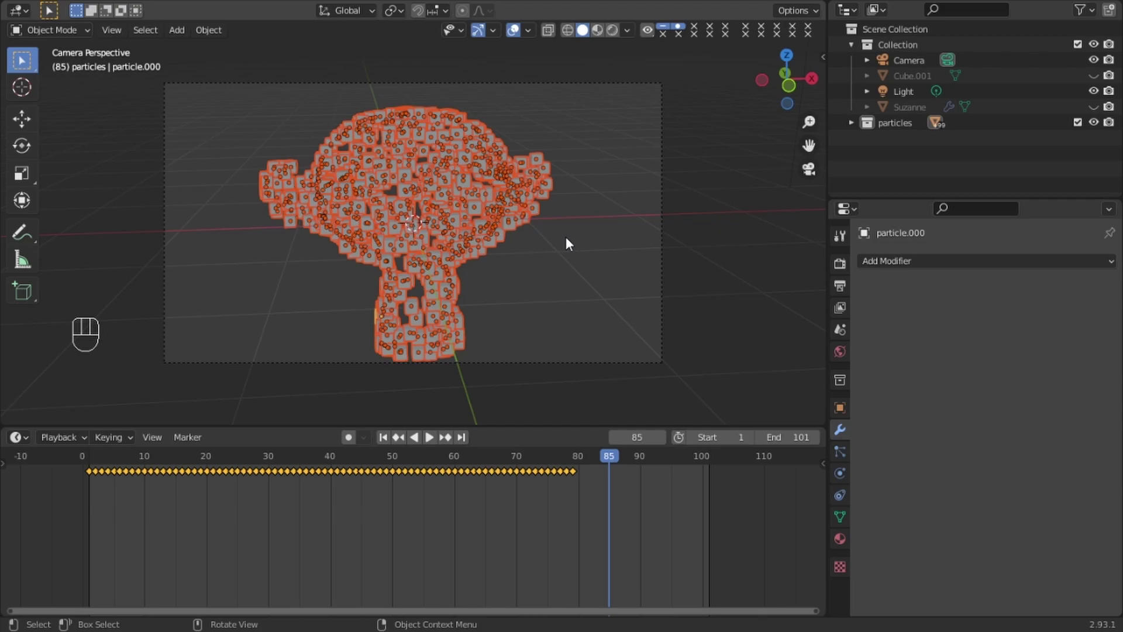
key("n")
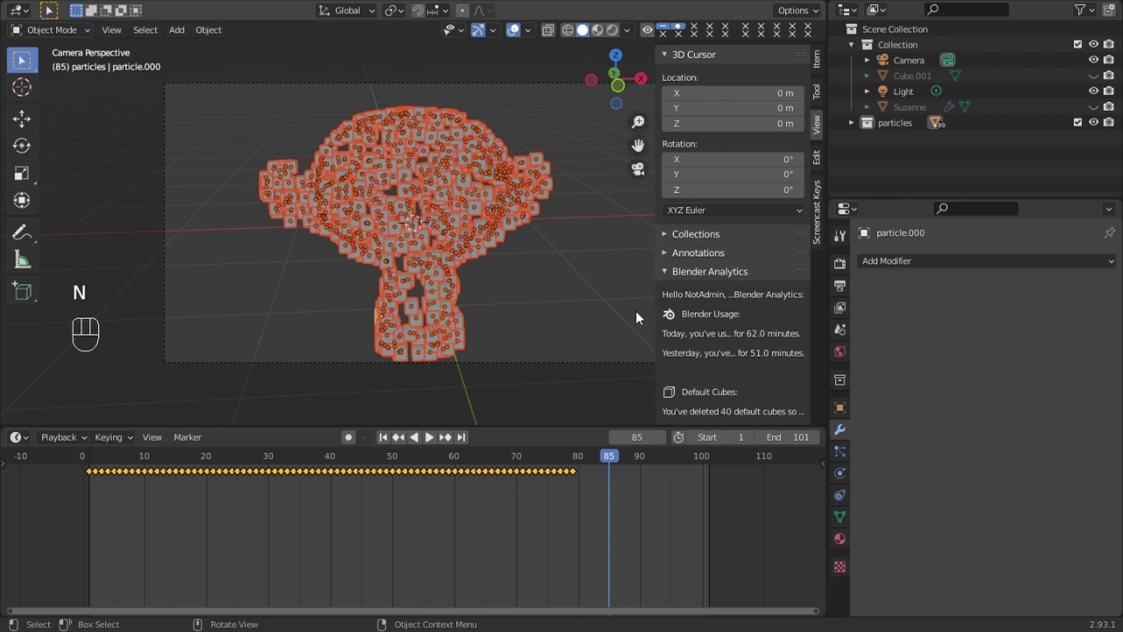
left_click_drag(653, 309, 547, 301)
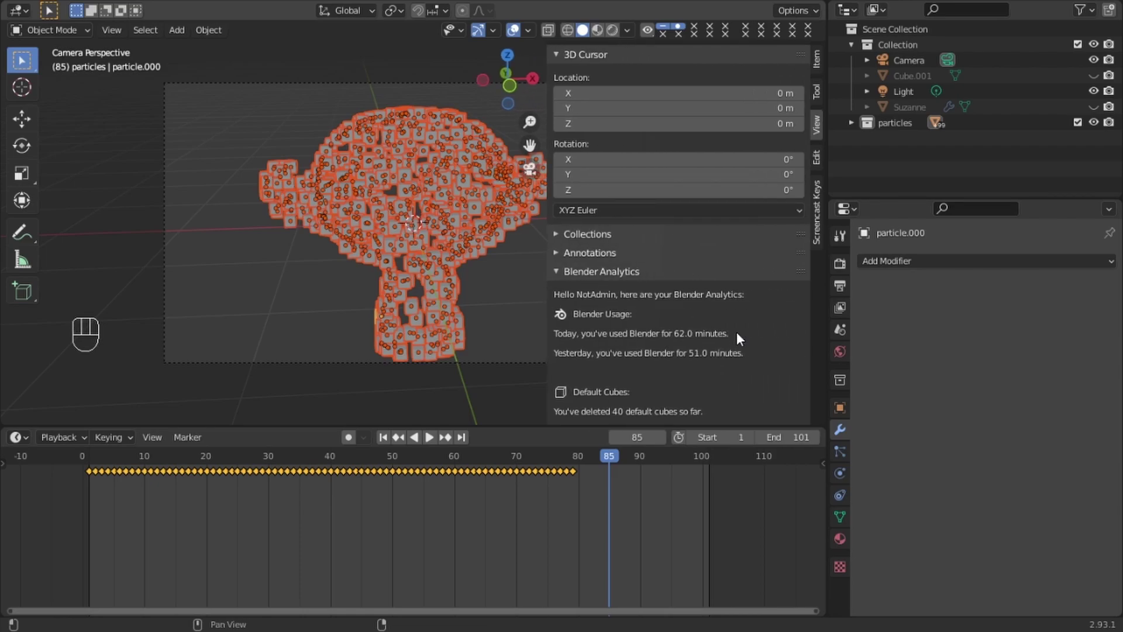
left_click_drag(618, 294, 749, 294)
key("n")
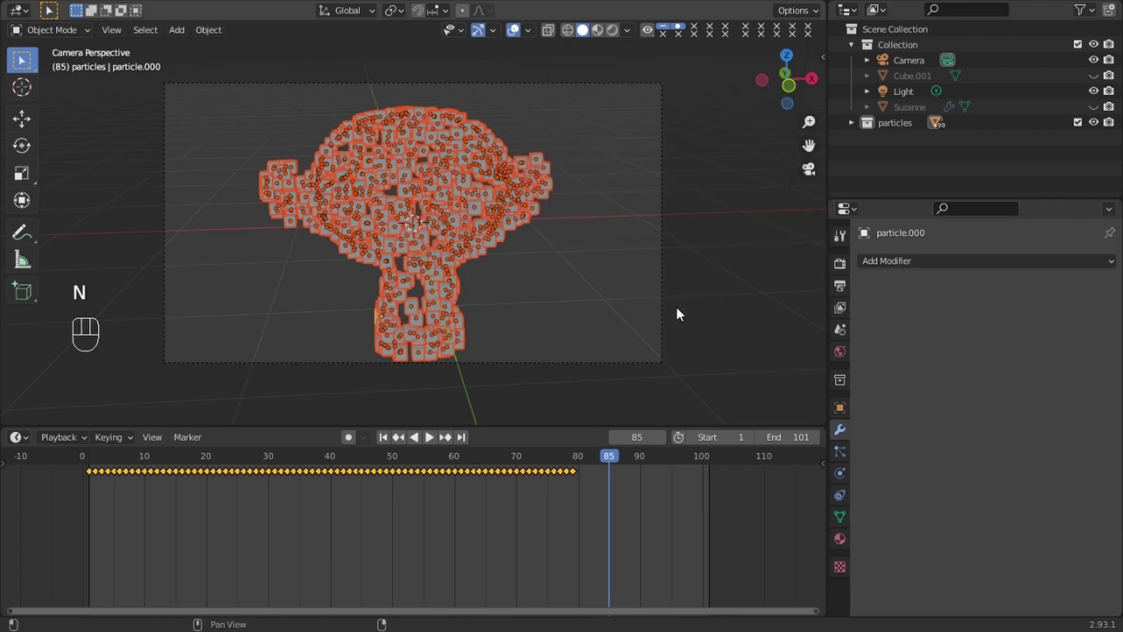